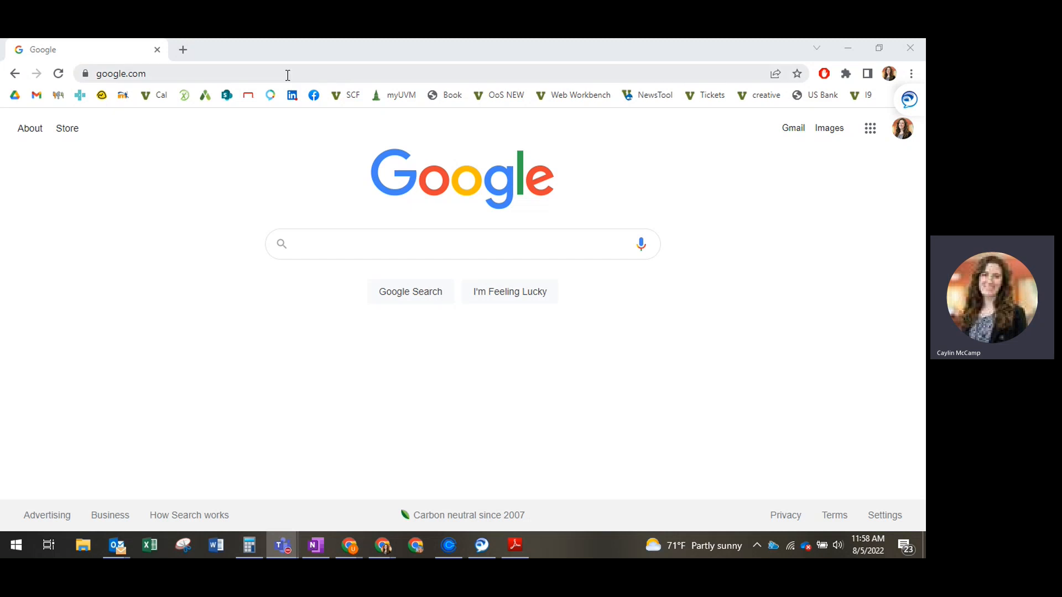
- Open the UVM webmail through the myUVM portal and go to its mail options
{"action": "left_click", "coordinate": [382, 98]}
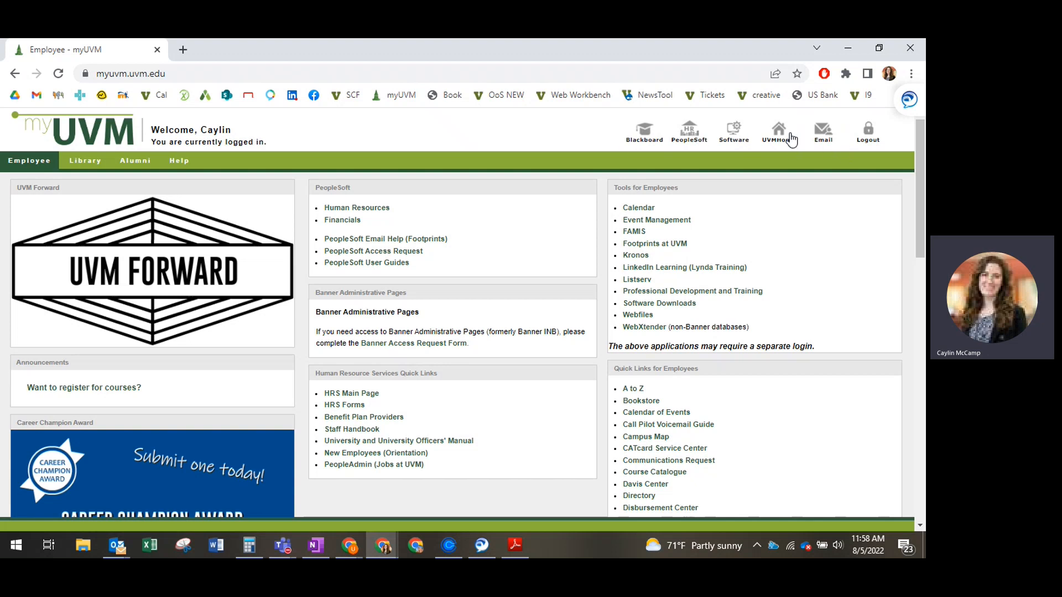
{"action": "left_click", "coordinate": [824, 136]}
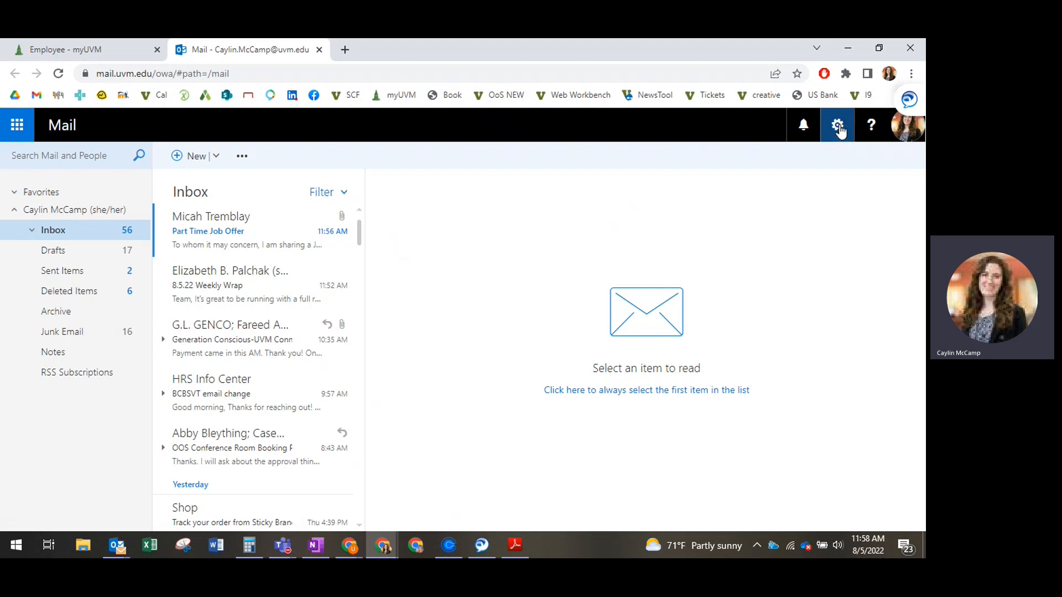
{"action": "left_click", "coordinate": [838, 127]}
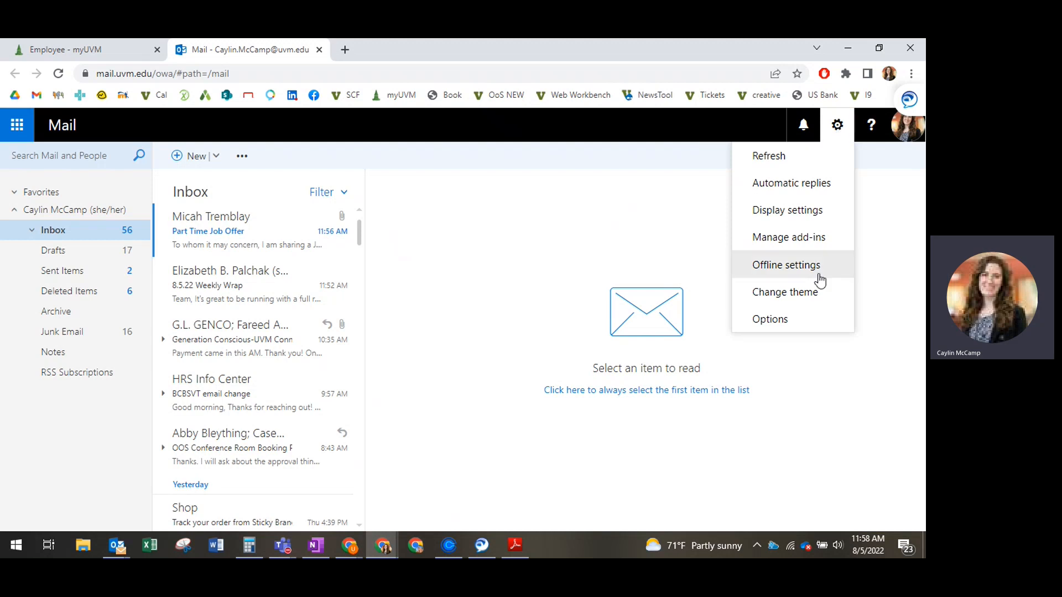
{"action": "left_click", "coordinate": [806, 318]}
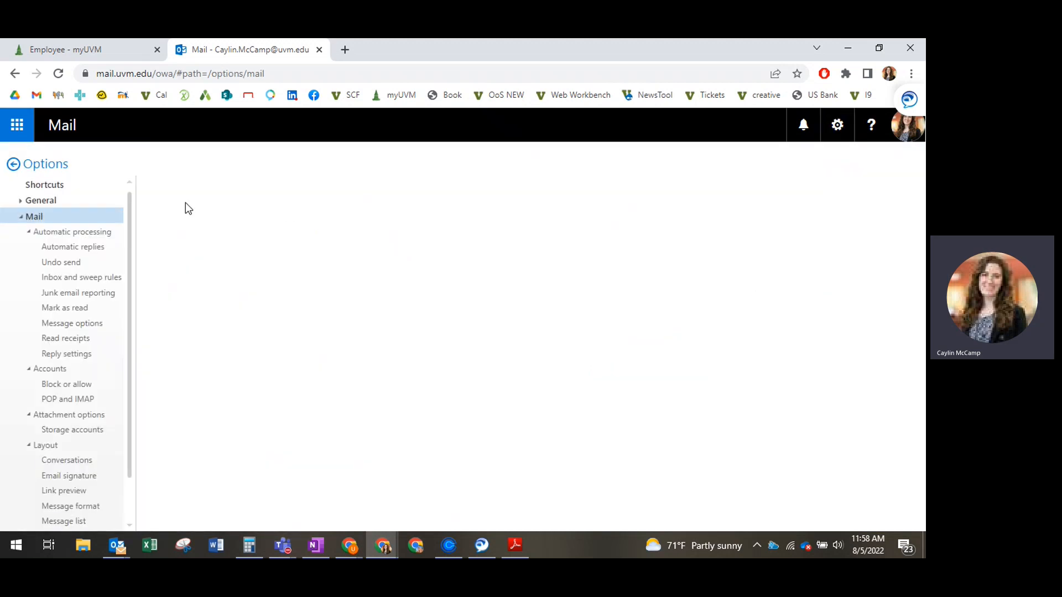
- In the general region settings, choose (UTC-05:00) Eastern Time (US & Canada) as the current time zone
{"action": "left_click", "coordinate": [53, 202]}
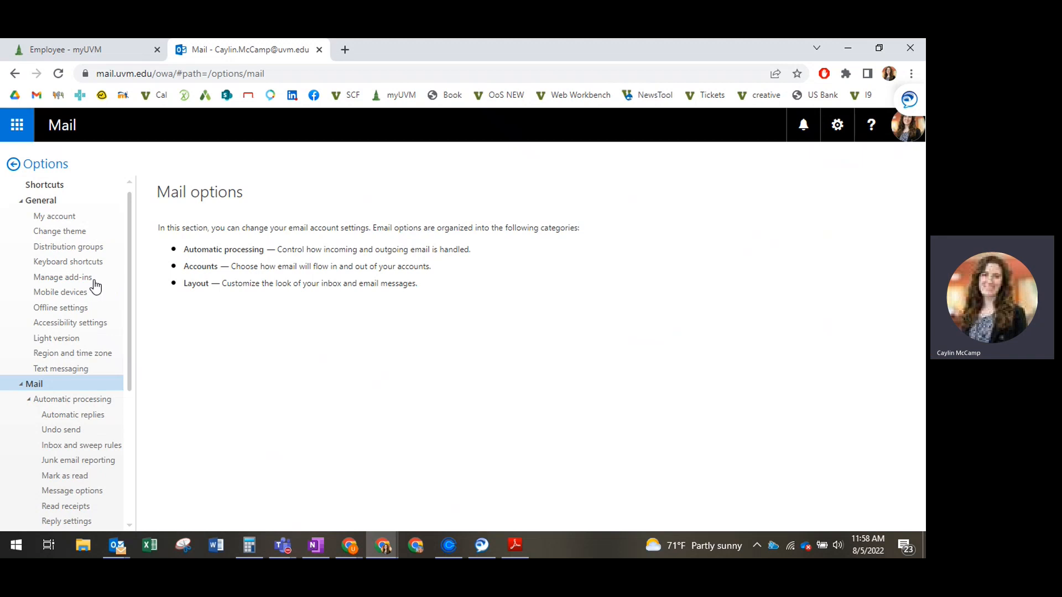
{"action": "left_click", "coordinate": [83, 354]}
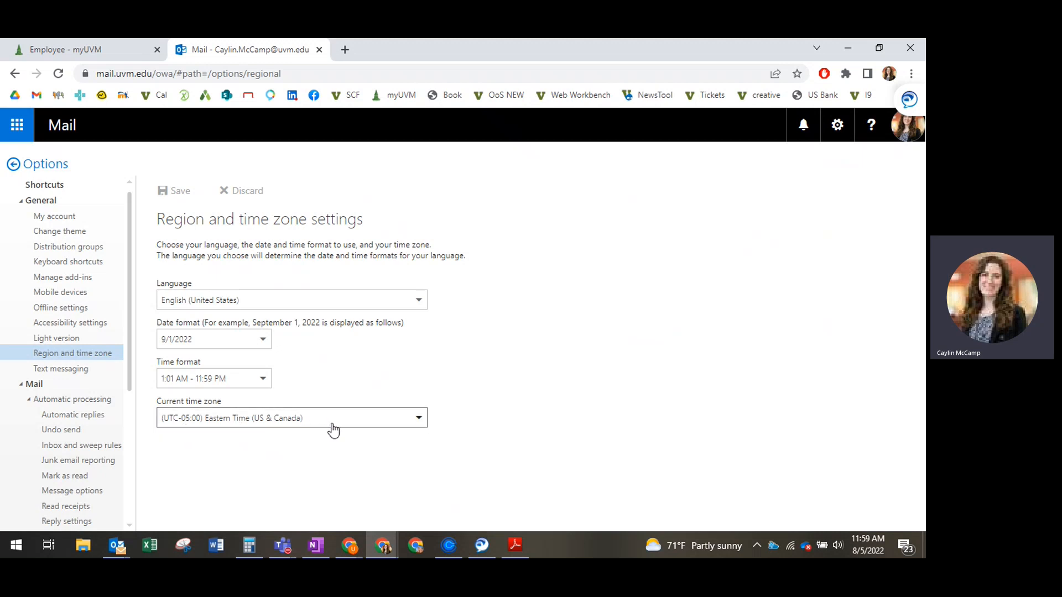
{"action": "left_click", "coordinate": [418, 424]}
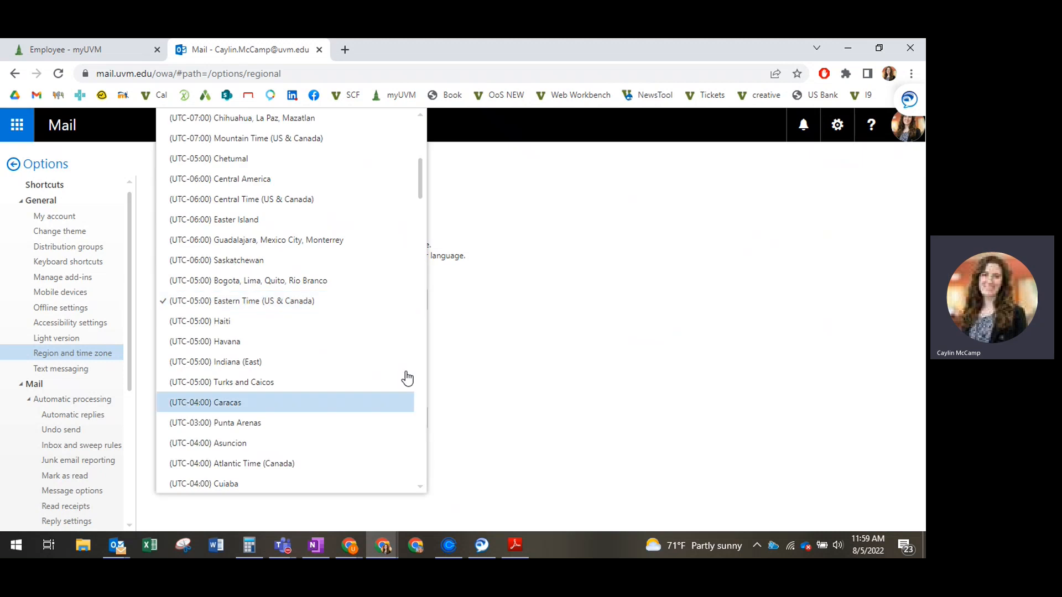
{"action": "left_click", "coordinate": [344, 308]}
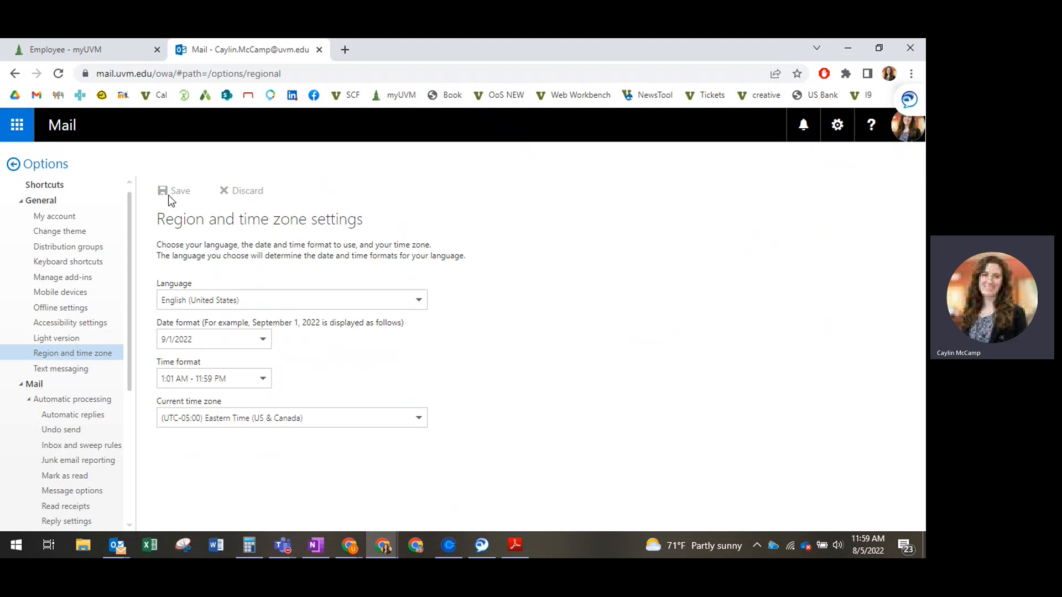
- Switch to the calendar and start a new event on Monday, August 29, 2022
{"action": "left_click", "coordinate": [15, 135]}
{"action": "left_click", "coordinate": [123, 248]}
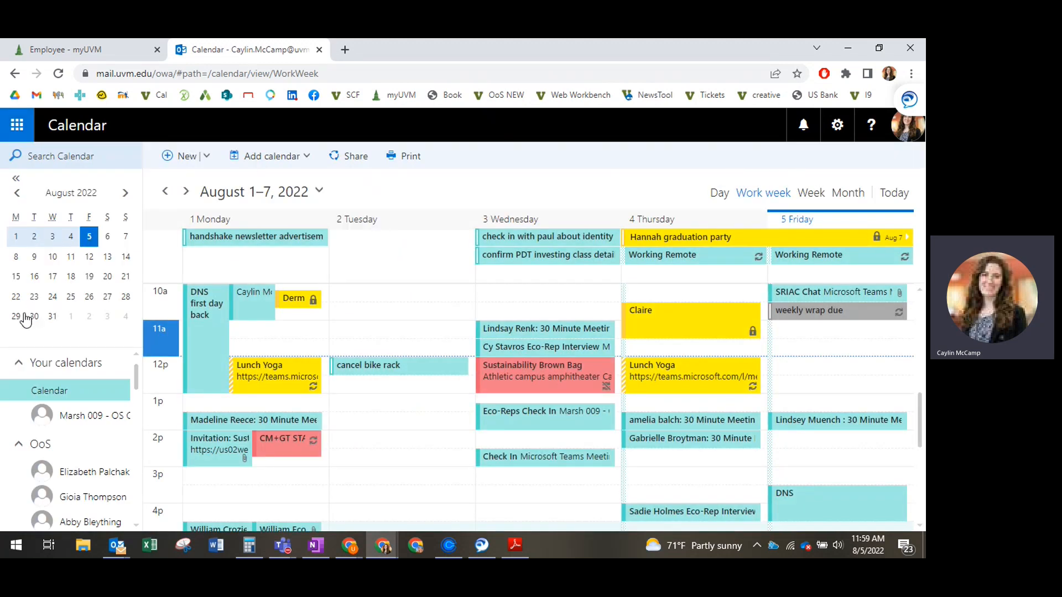
{"action": "left_click", "coordinate": [16, 317]}
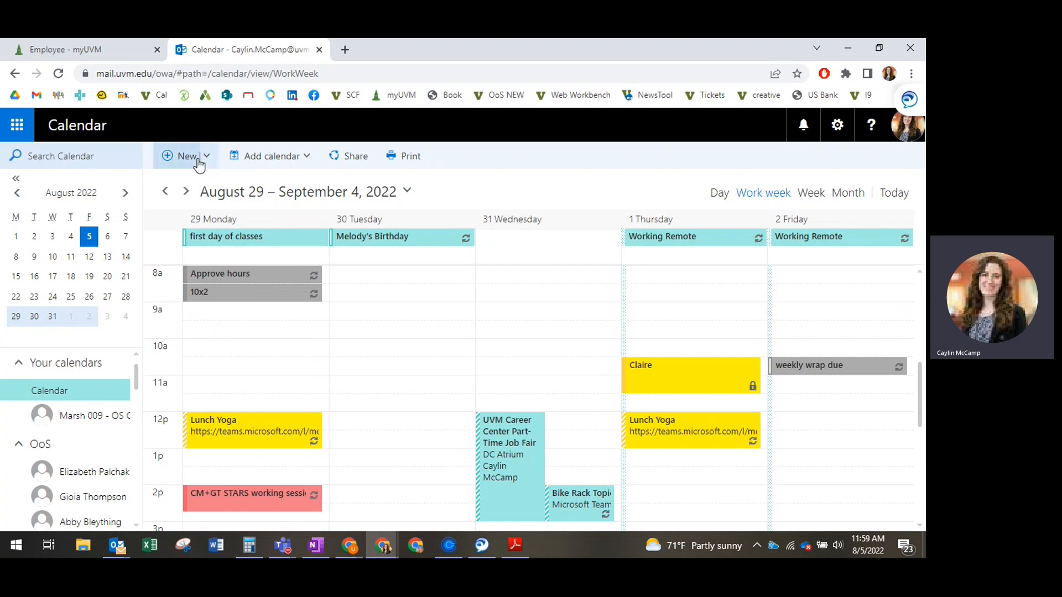
{"action": "left_click", "coordinate": [175, 158]}
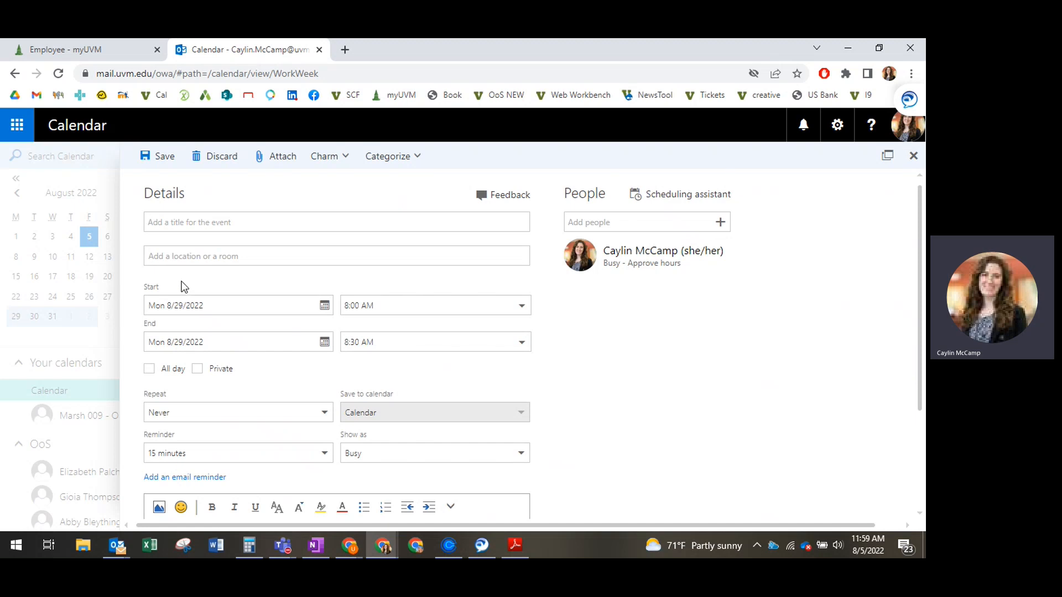
- Title the event ENVS101 and enter Aiken 112 as its location
{"action": "type", "text": "ENS"}
{"action": "type", "text": "VS10"}
{"action": "type", "text": "1"}
{"action": "left_click", "coordinate": [197, 255]}
{"action": "type", "text": "A"}
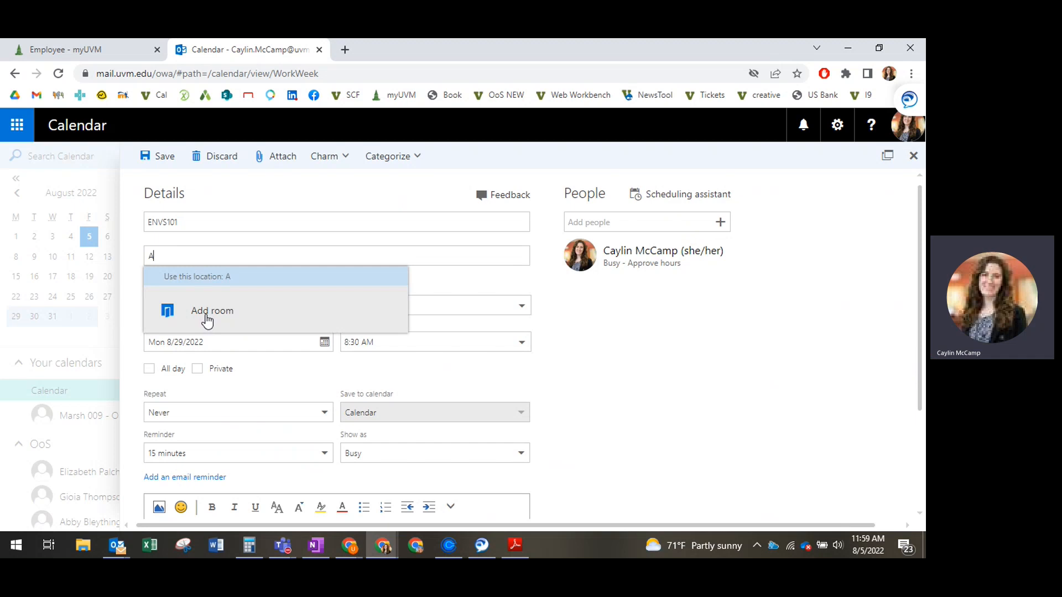
{"action": "type", "text": "iken 112"}
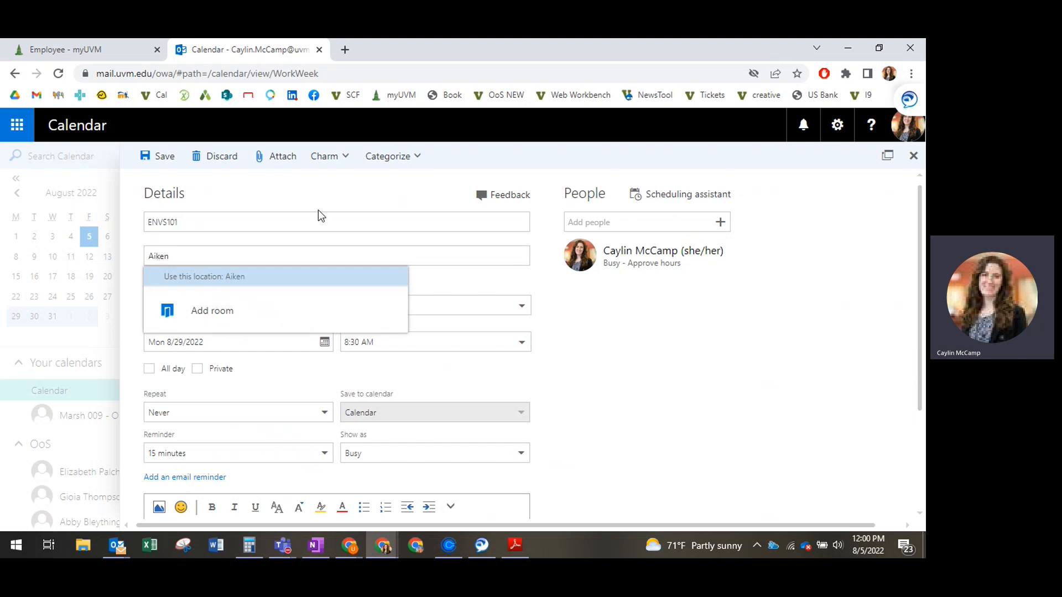
- Replace the event title with Class and clear the location
{"action": "left_click", "coordinate": [311, 226]}
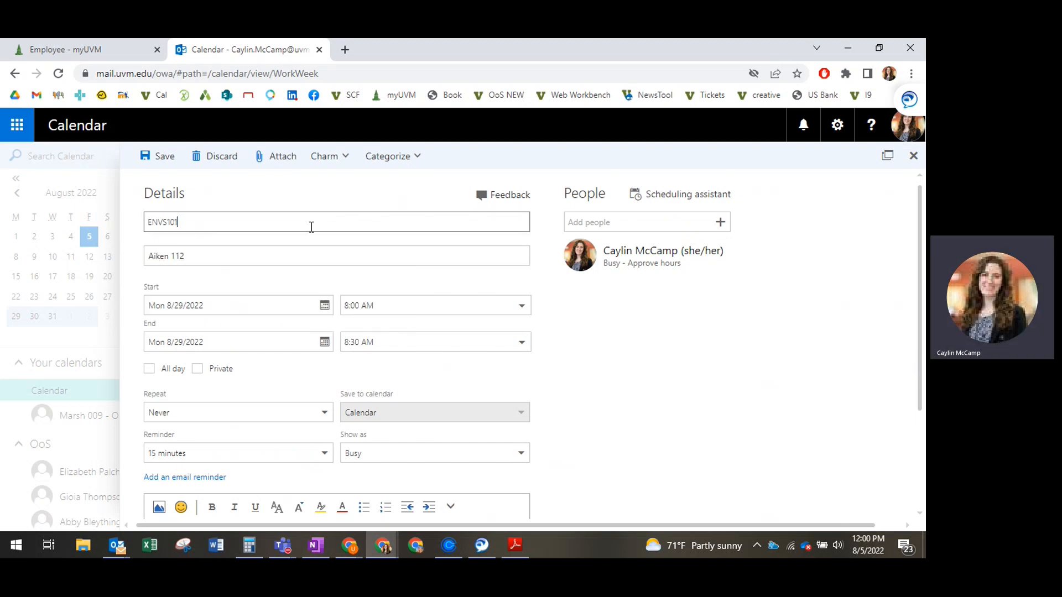
{"action": "left_click_drag", "start_coordinate": [311, 228], "coordinate": [134, 221]}
{"action": "type", "text": "Class"}
{"action": "left_click", "coordinate": [180, 255]}
{"action": "triple_click", "coordinate": [180, 256]}
{"action": "key", "text": "BackSpace"}
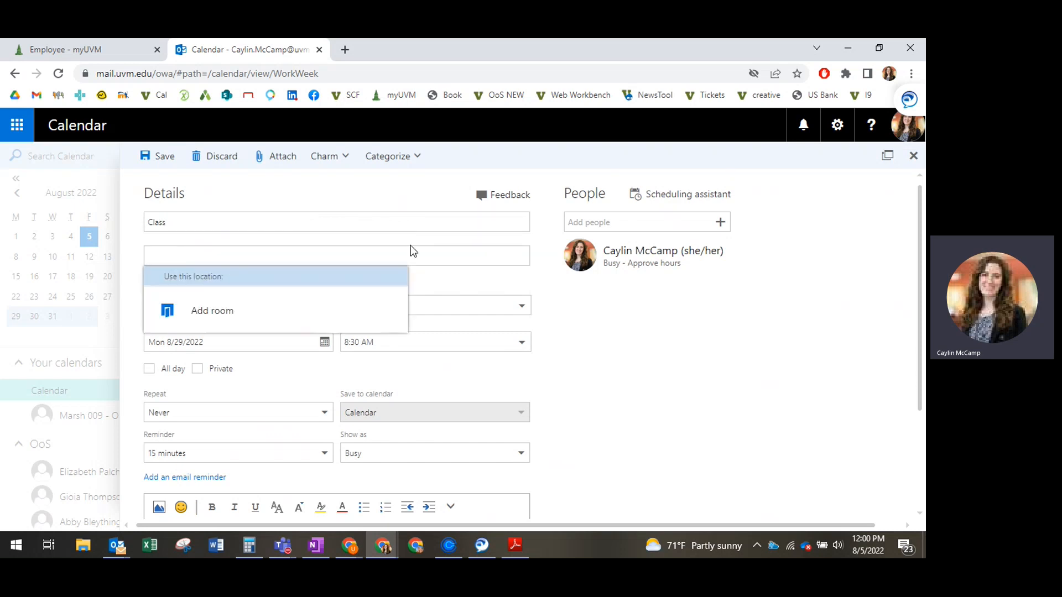
{"action": "left_click", "coordinate": [353, 232]}
{"action": "left_click", "coordinate": [258, 256]}
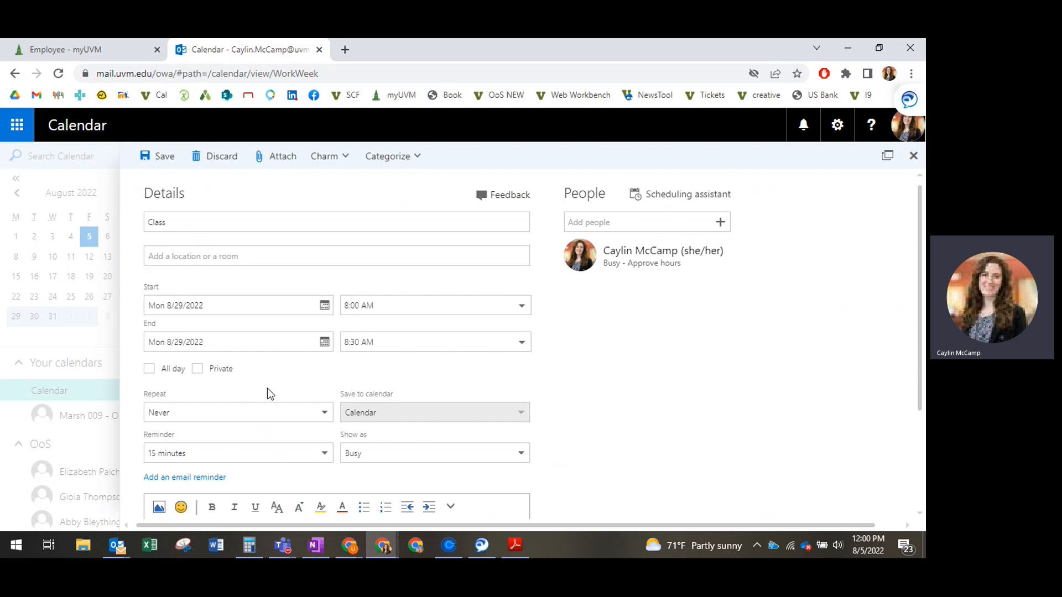
- Set a custom repeat pattern for the event: weekly, every 1 week on Monday, Wednesday and Friday
{"action": "scroll", "coordinate": [267, 392], "scroll_direction": "down", "scroll_amount": 1}
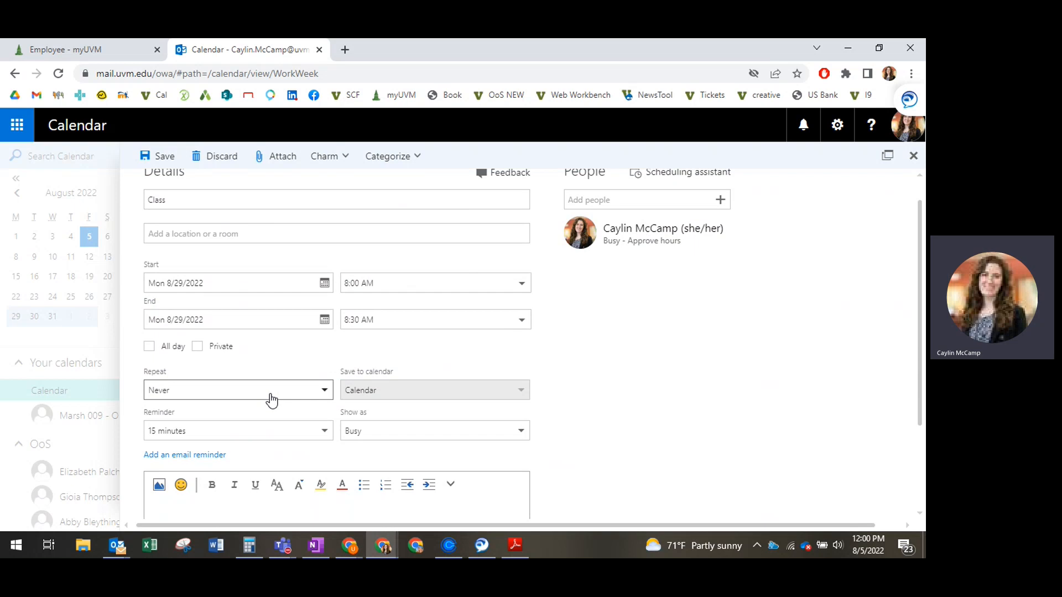
{"action": "left_click", "coordinate": [272, 400]}
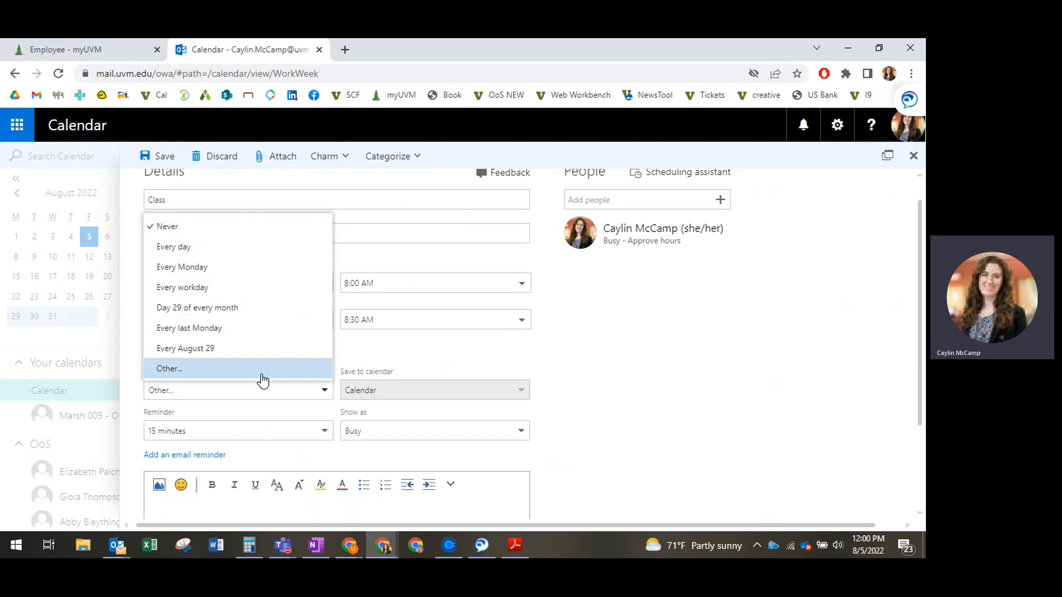
{"action": "left_click", "coordinate": [261, 374]}
{"action": "left_click", "coordinate": [433, 296]}
{"action": "left_click", "coordinate": [442, 339]}
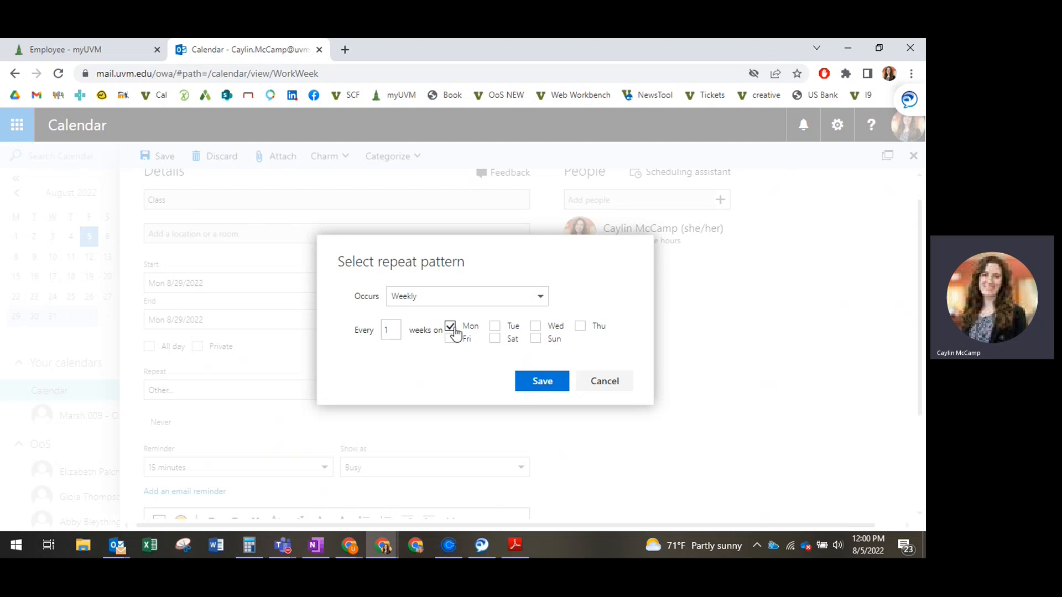
{"action": "left_click", "coordinate": [536, 328]}
{"action": "left_click", "coordinate": [450, 339]}
{"action": "left_click", "coordinate": [552, 383]}
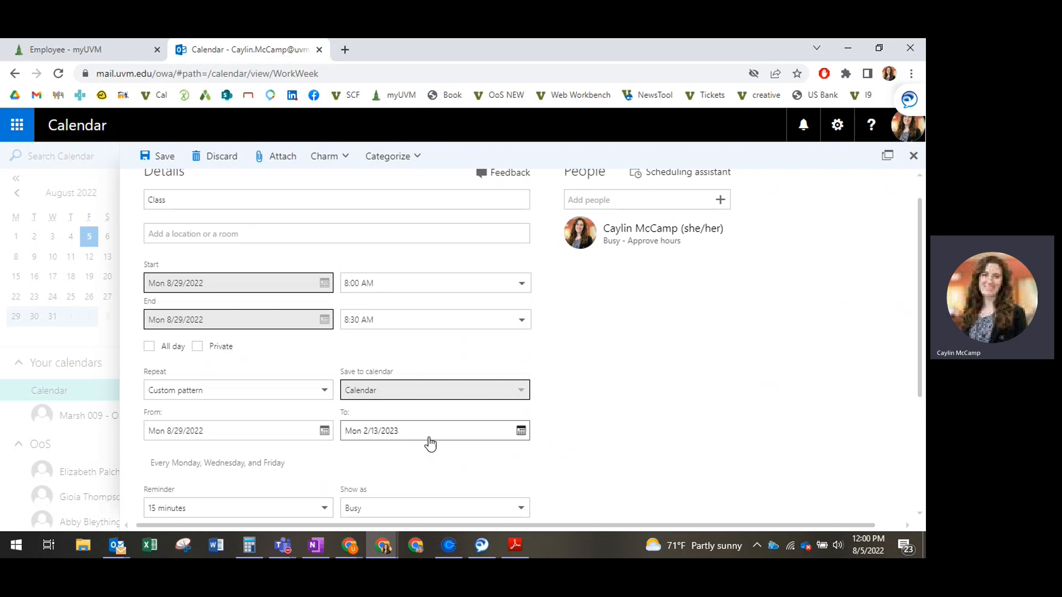
- Set the end date of the repeating series to Saturday, December 10, 2022
{"action": "left_click", "coordinate": [380, 433]}
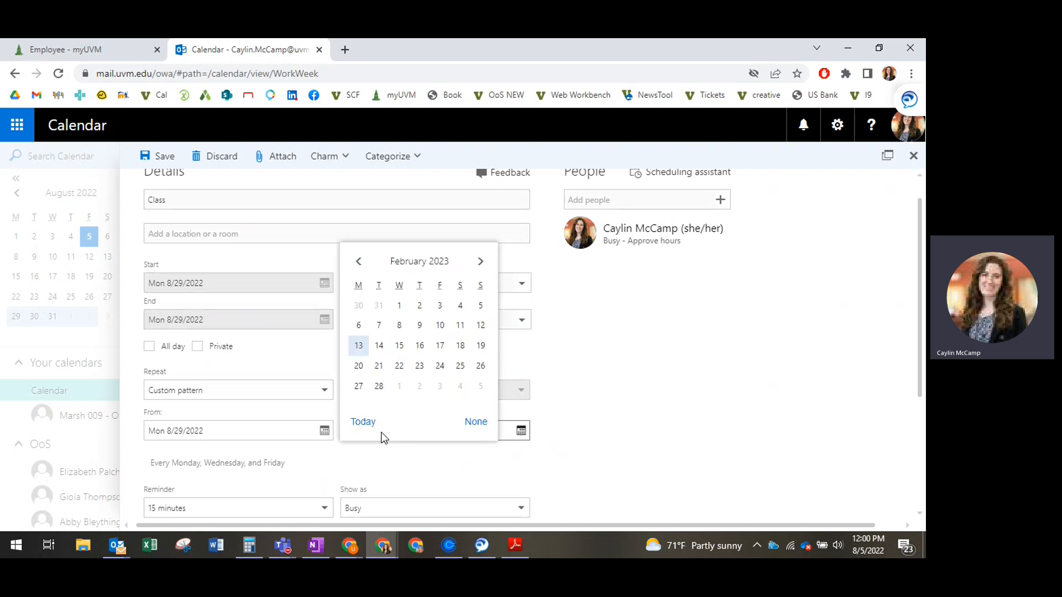
{"action": "left_click", "coordinate": [359, 261]}
{"action": "left_click", "coordinate": [358, 261]}
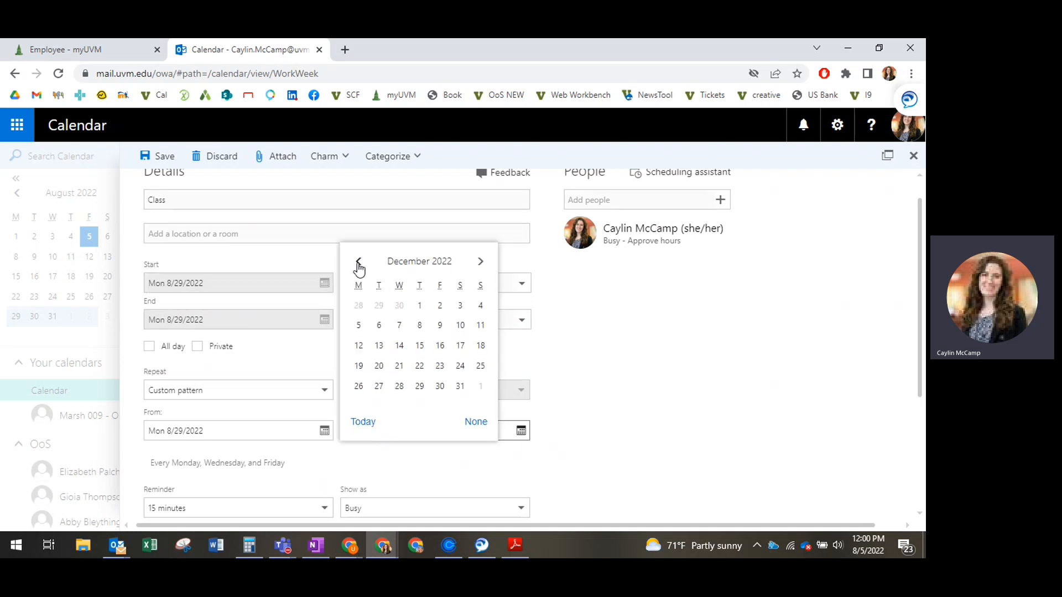
{"action": "left_click", "coordinate": [459, 329]}
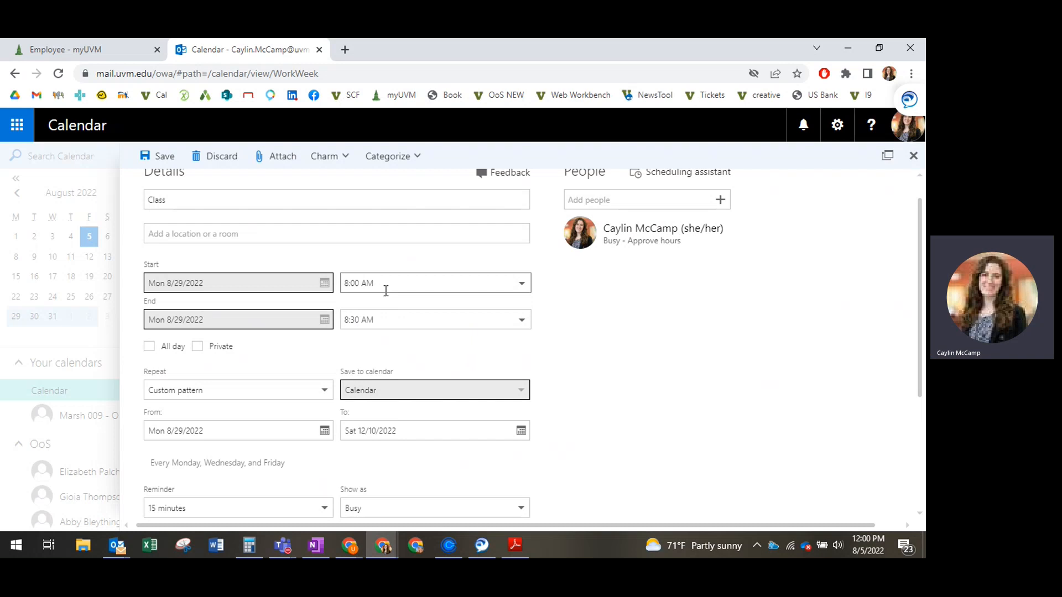
- Set the class start time to 8:50 AM and the end time to 9:50 AM
{"action": "left_click", "coordinate": [367, 283]}
{"action": "left_click", "coordinate": [359, 283]}
{"action": "key", "text": "BackSpace"}
{"action": "type", "text": "5"}
{"action": "left_click", "coordinate": [379, 320]}
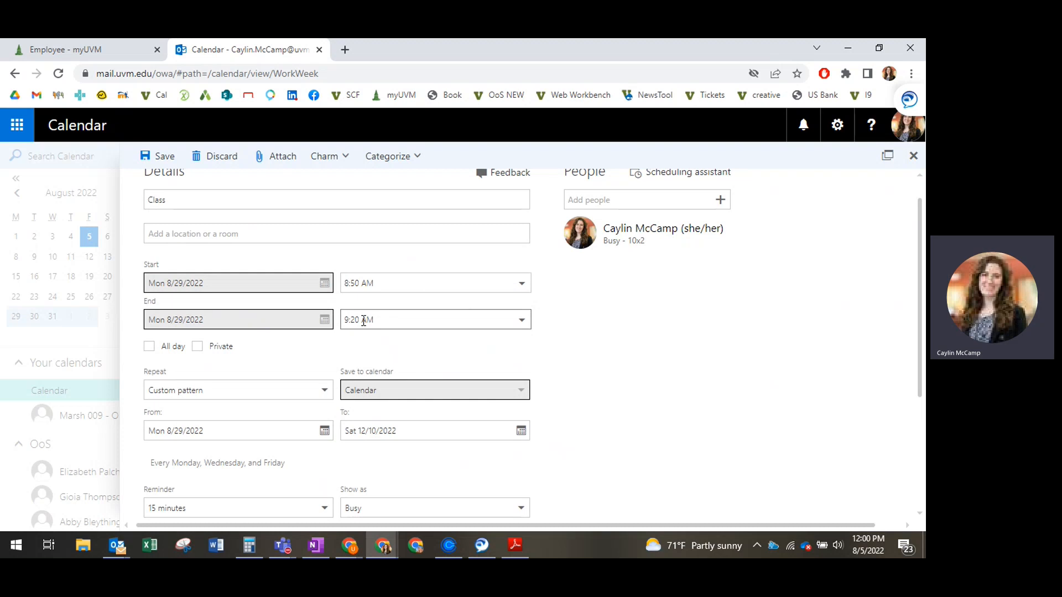
{"action": "left_click_drag", "start_coordinate": [360, 321], "coordinate": [353, 320]}
{"action": "type", "text": "50"}
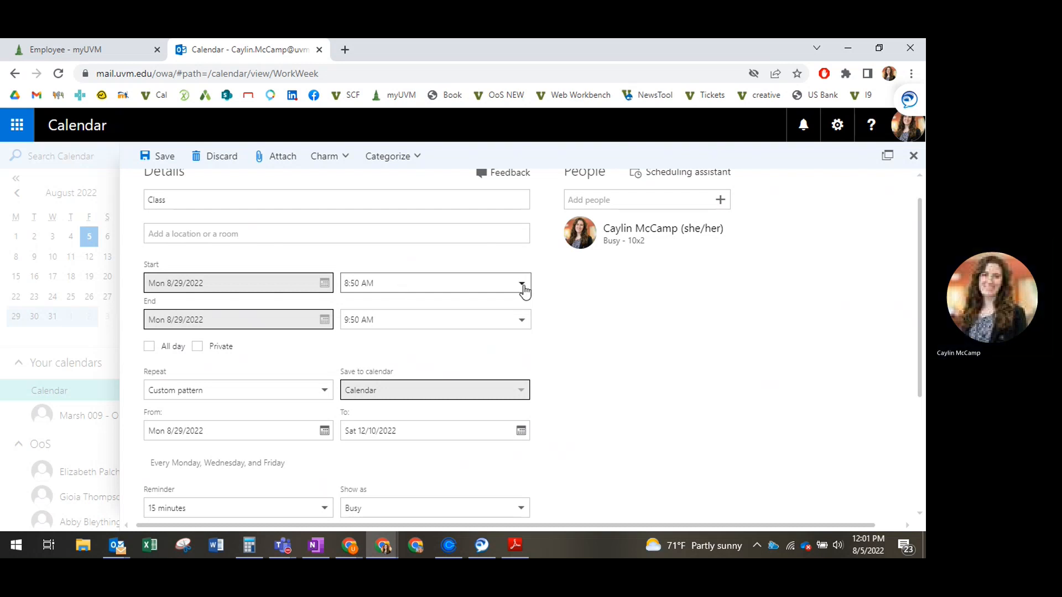
- Change the class start time to 9:00 AM using the preset times
{"action": "left_click_drag", "start_coordinate": [359, 283], "coordinate": [339, 287]}
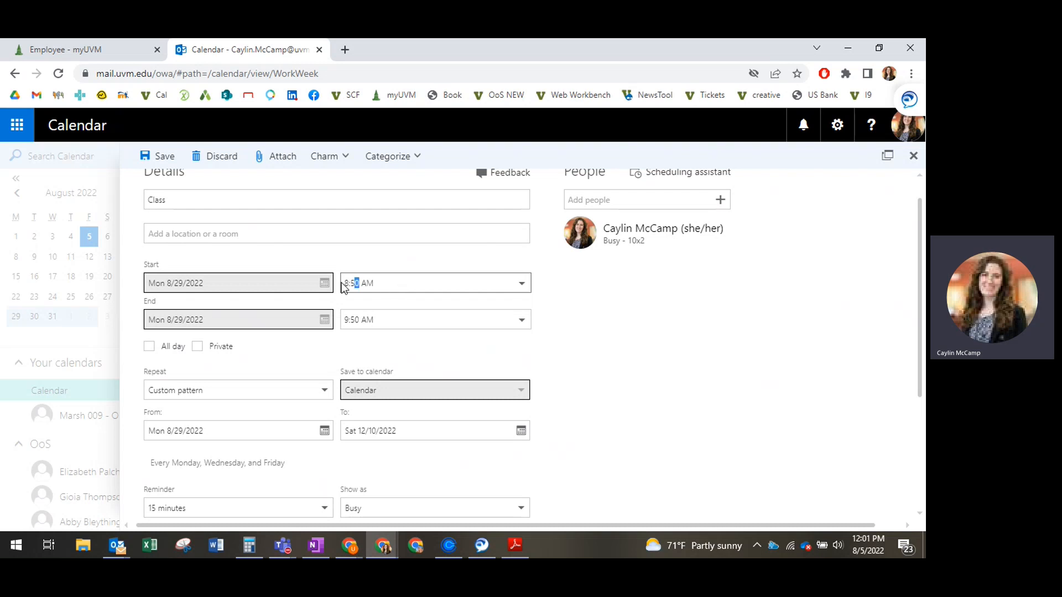
{"action": "left_click", "coordinate": [494, 284]}
{"action": "left_click", "coordinate": [522, 286]}
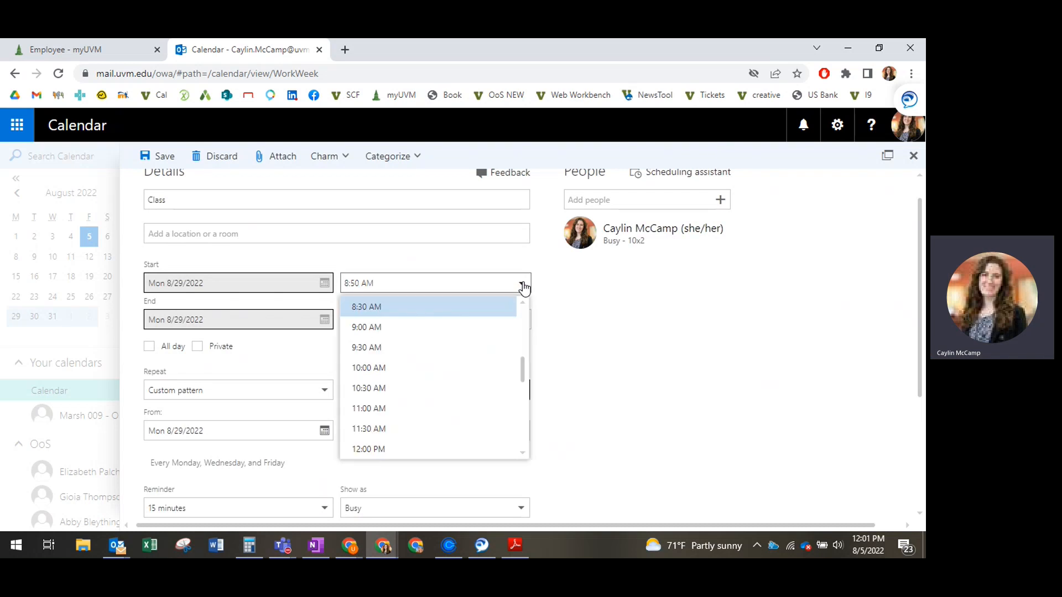
{"action": "left_click", "coordinate": [481, 326]}
{"action": "double_click", "coordinate": [481, 325]}
{"action": "left_click", "coordinate": [489, 349]}
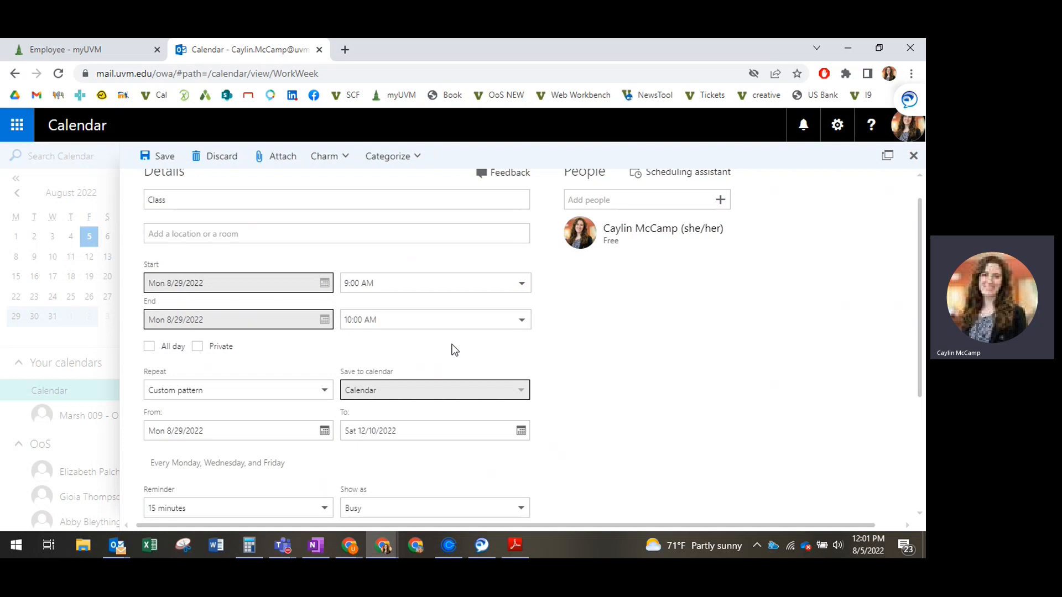
- Set the event's reminder to None and review the event details
{"action": "scroll", "coordinate": [453, 350], "scroll_direction": "down", "scroll_amount": 3}
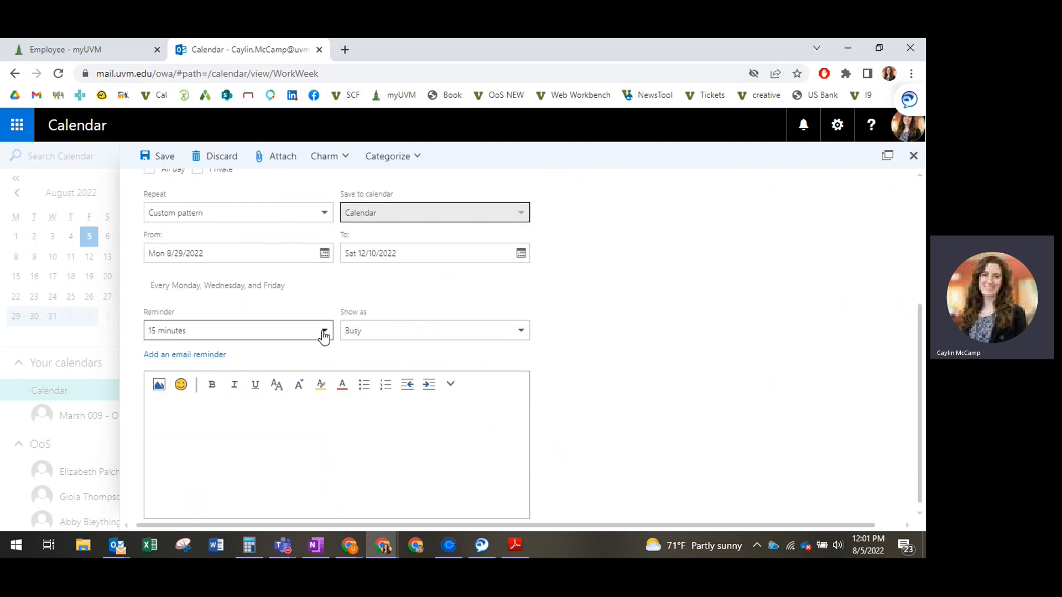
{"action": "left_click", "coordinate": [323, 334]}
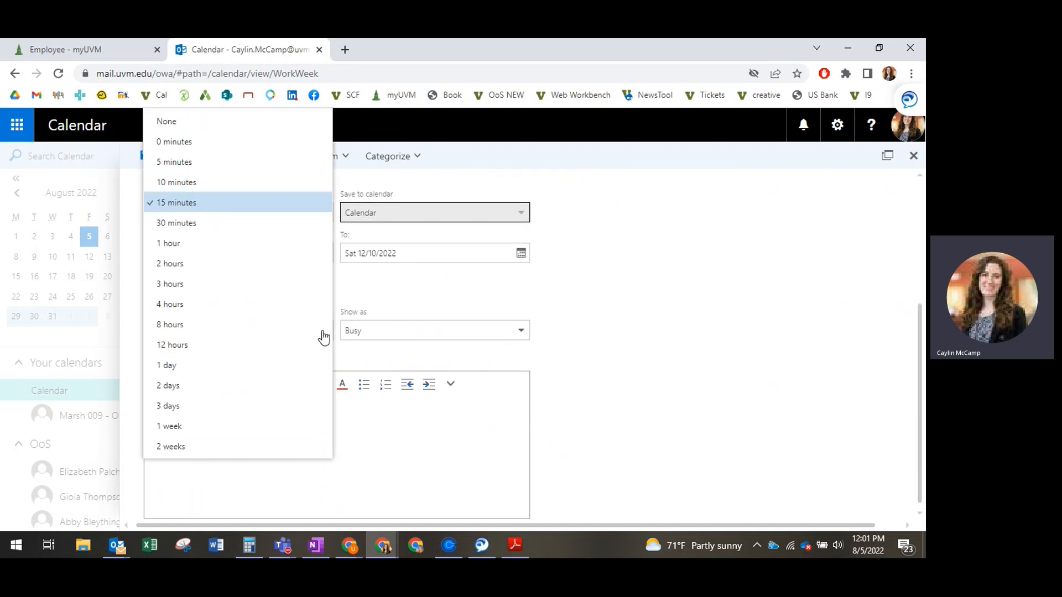
{"action": "left_click", "coordinate": [282, 131]}
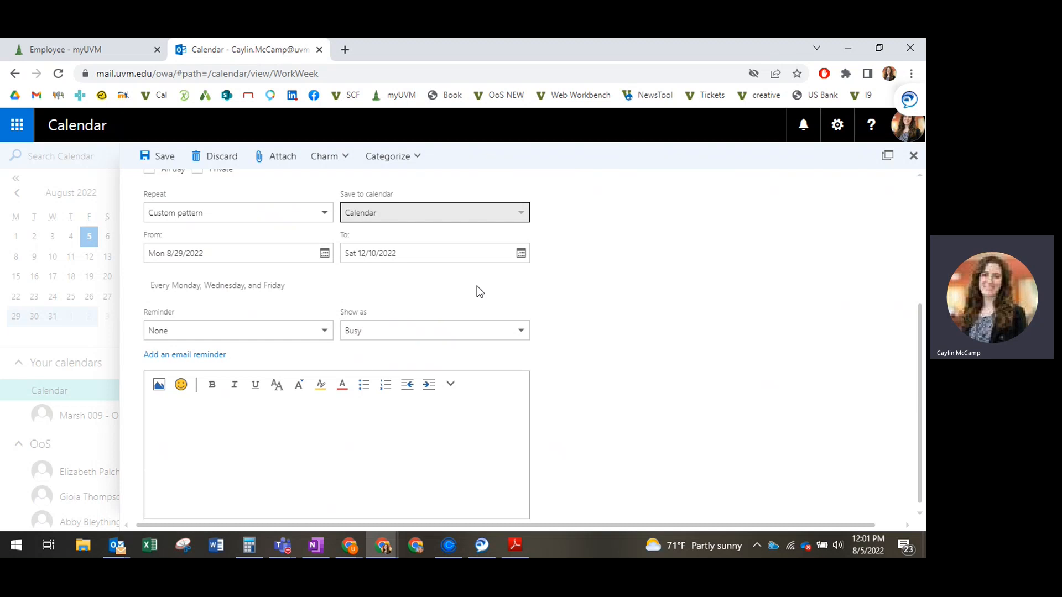
{"action": "scroll", "coordinate": [479, 292], "scroll_direction": "up", "scroll_amount": 3}
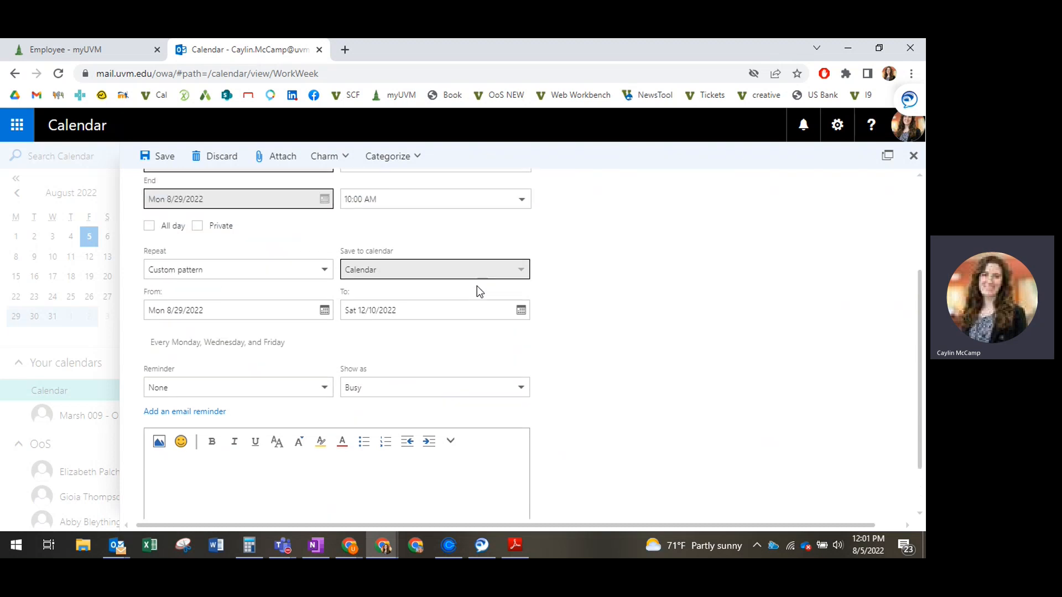
{"action": "scroll", "coordinate": [476, 287], "scroll_direction": "up", "scroll_amount": 1}
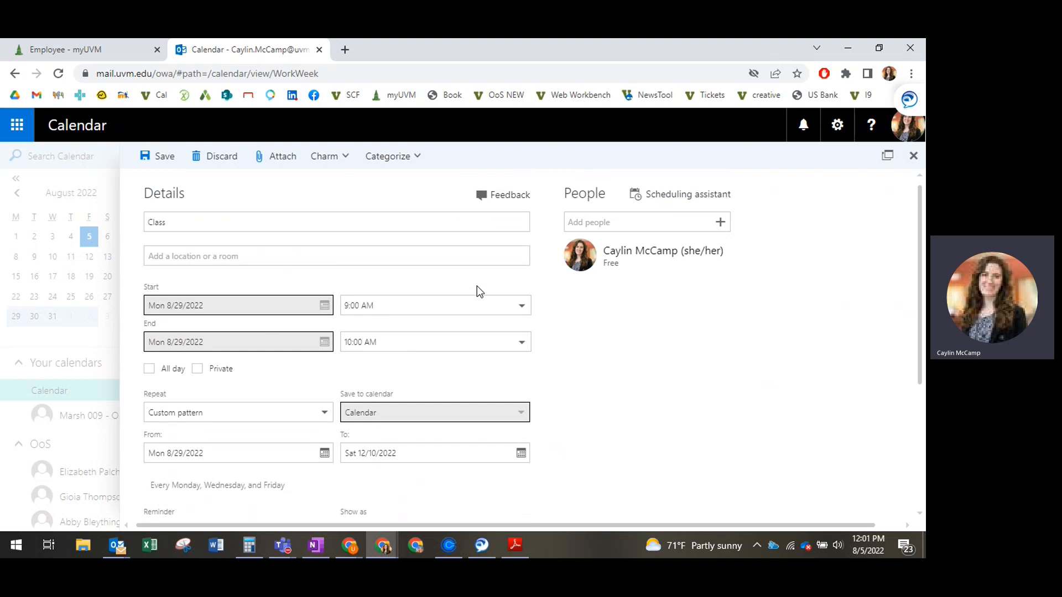
{"action": "scroll", "coordinate": [477, 286], "scroll_direction": "down", "scroll_amount": 1}
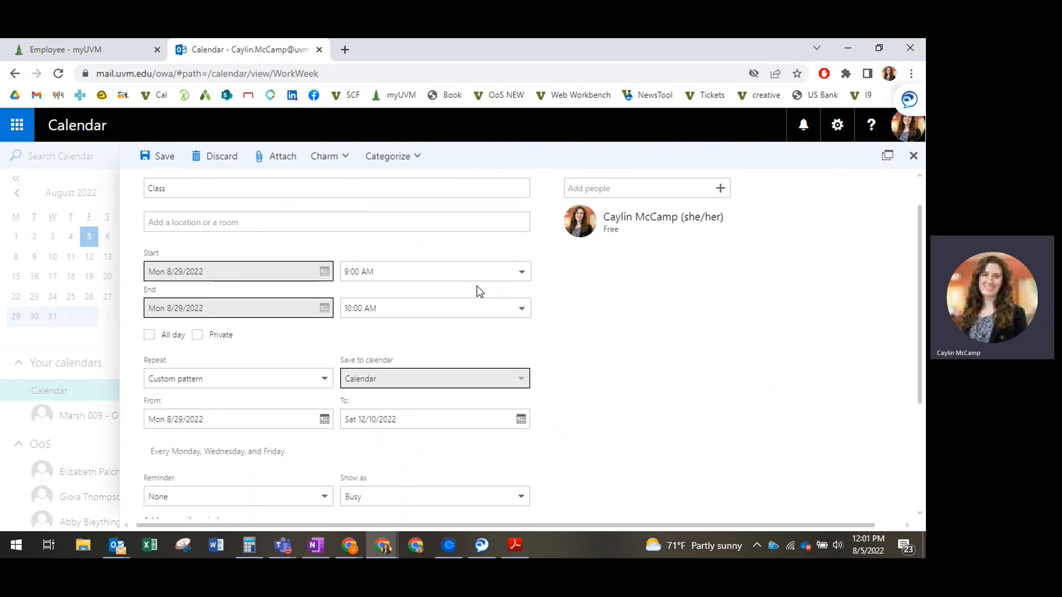
- Save the recurring Class event and check its Monday, Wednesday and Friday entries in the work week calendar
{"action": "left_click", "coordinate": [164, 157]}
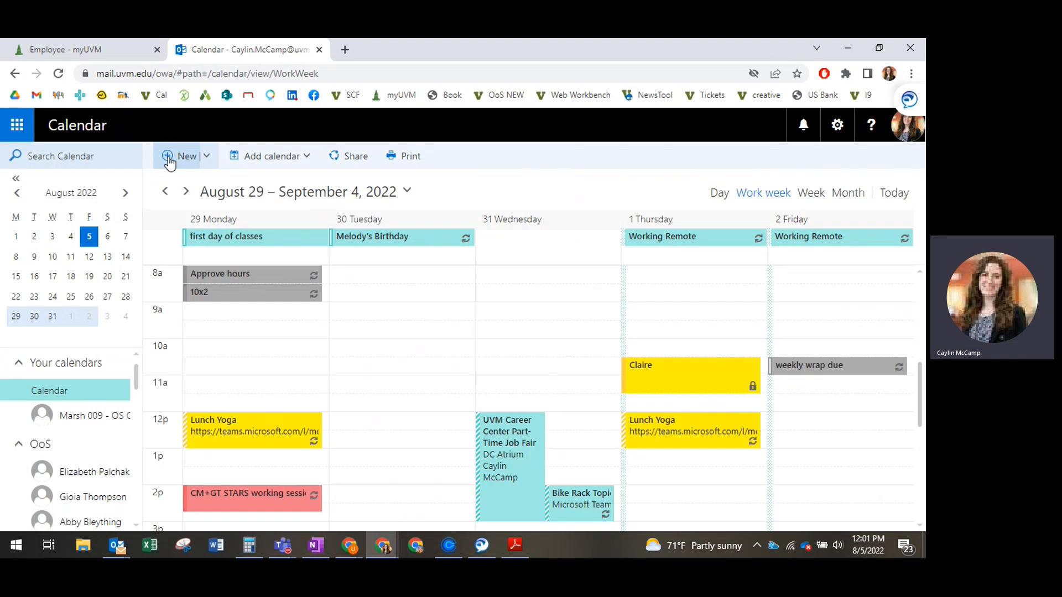
{"action": "scroll", "coordinate": [256, 325], "scroll_direction": "up", "scroll_amount": 3}
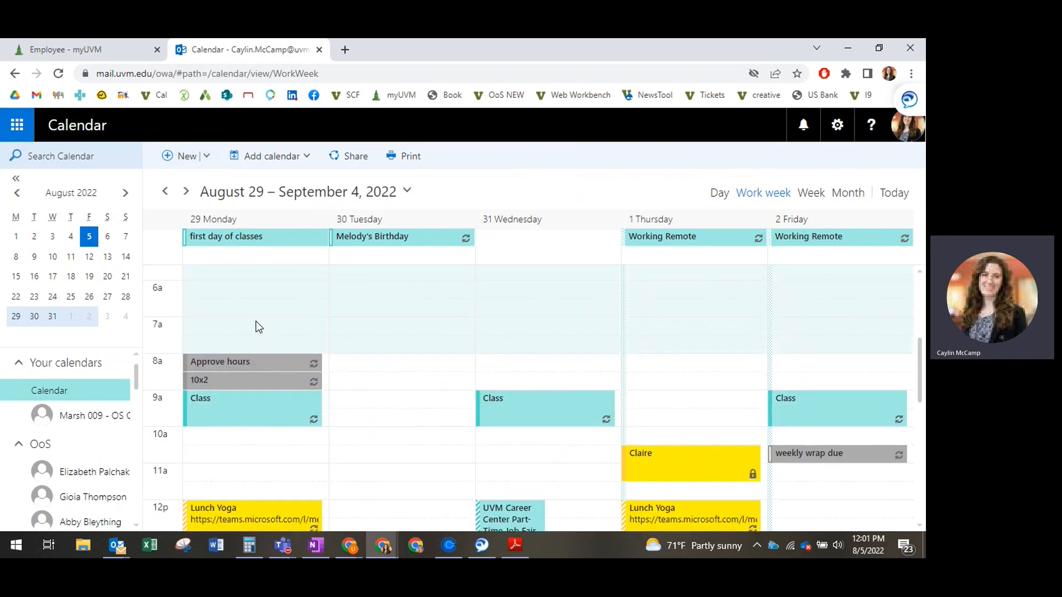
{"action": "scroll", "coordinate": [256, 321], "scroll_direction": "down", "scroll_amount": 4}
{"action": "scroll", "coordinate": [255, 321], "scroll_direction": "up", "scroll_amount": 2}
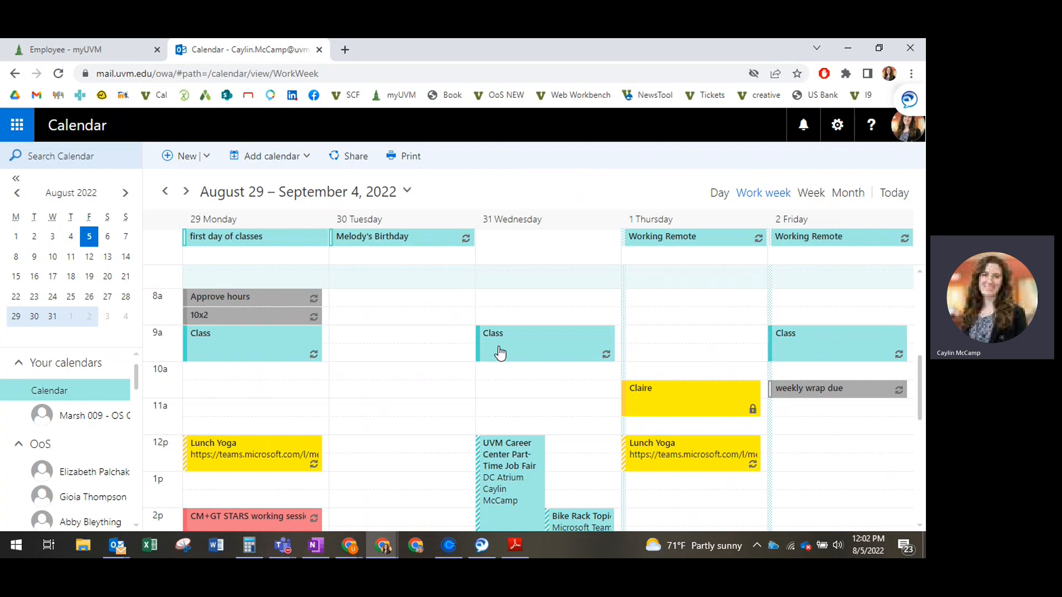
{"action": "left_click", "coordinate": [183, 157]}
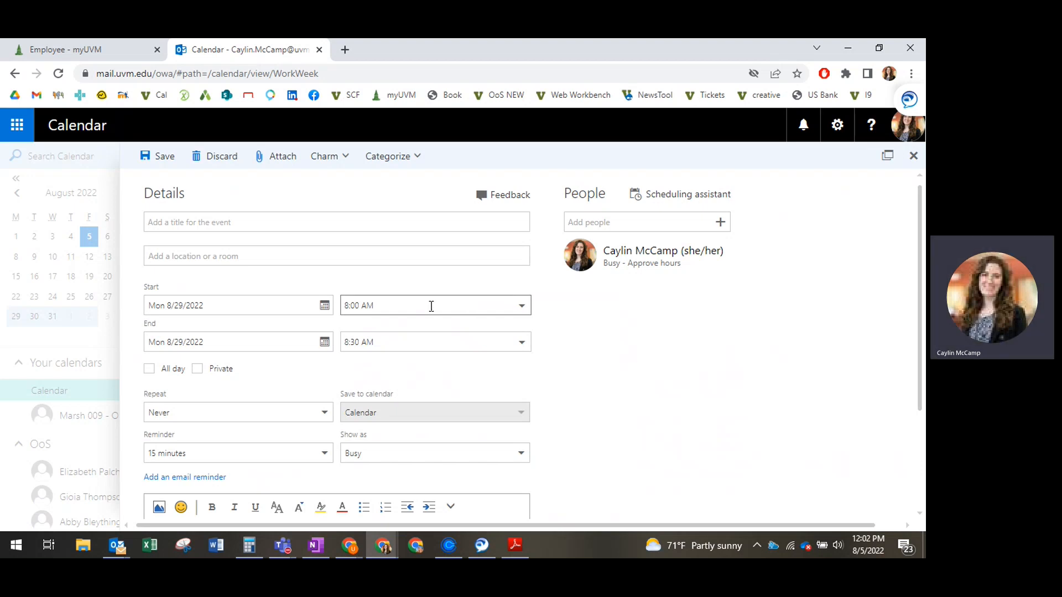
{"action": "left_click", "coordinate": [521, 346]}
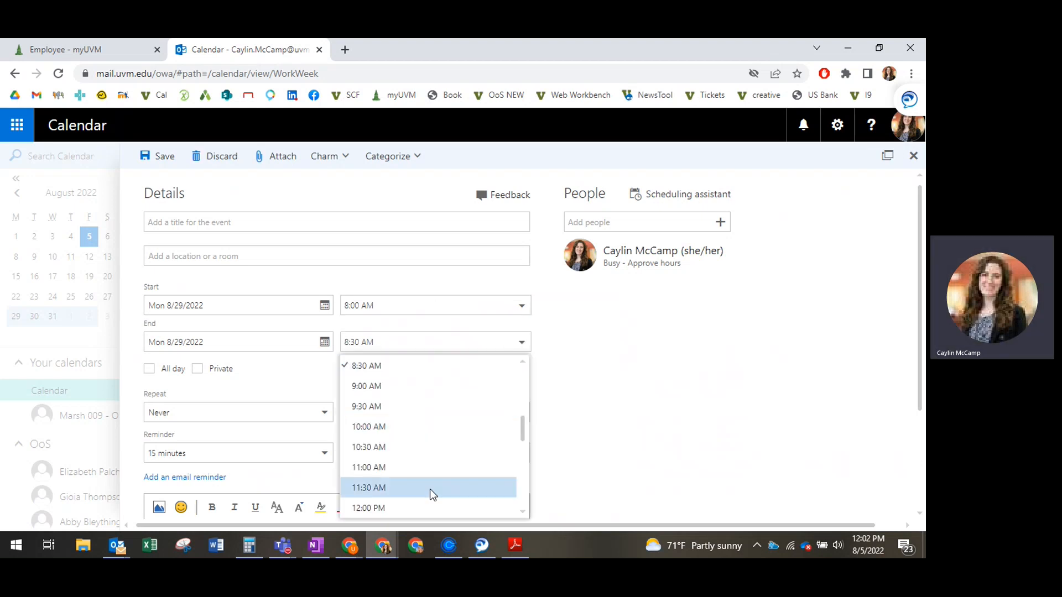
{"action": "left_click", "coordinate": [426, 507]}
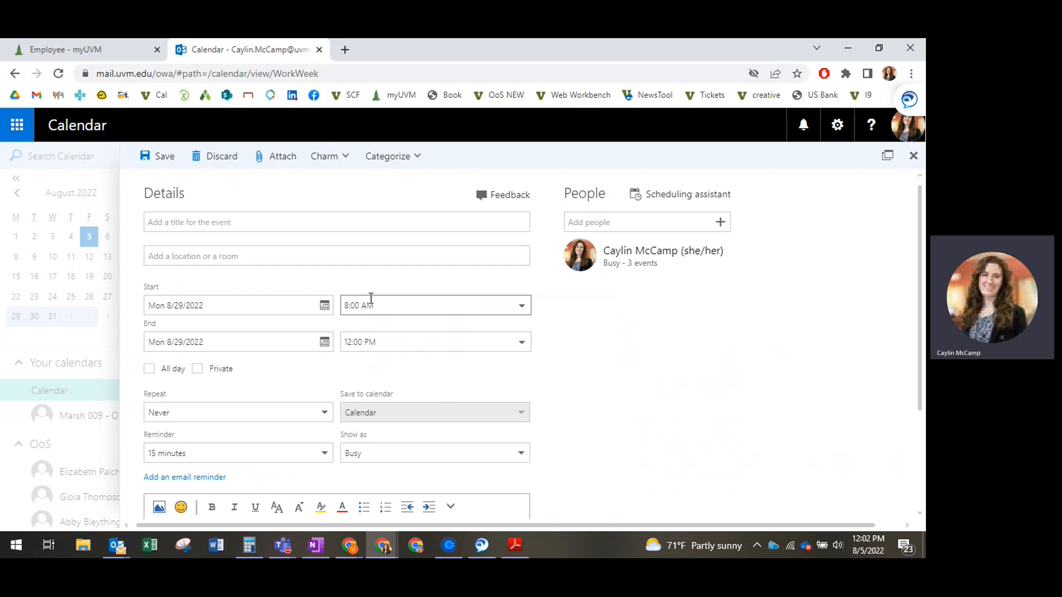
{"action": "left_click", "coordinate": [337, 220]}
{"action": "type", "text": "Class"}
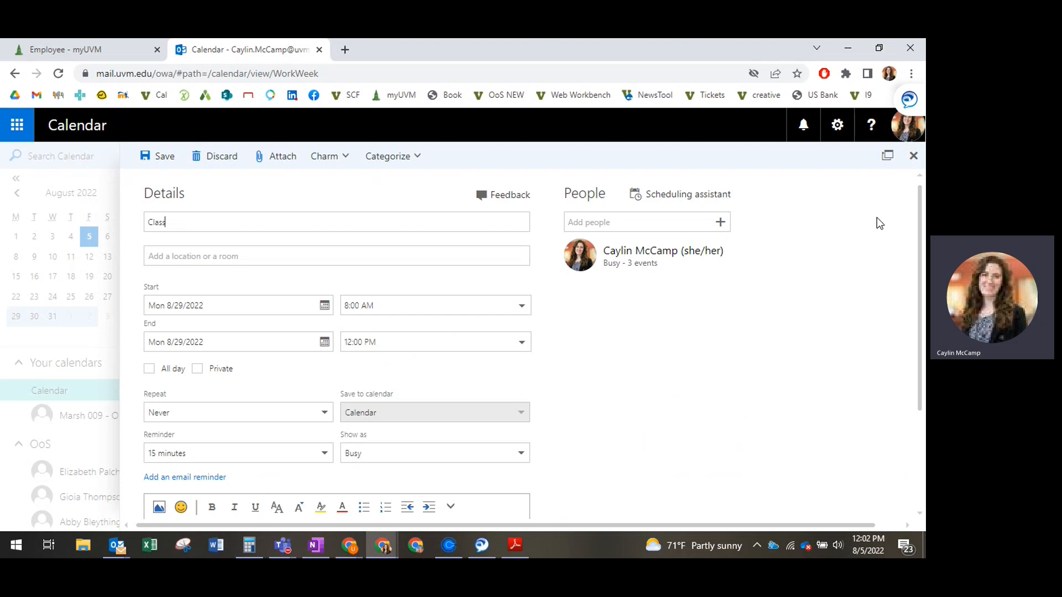
{"action": "left_click", "coordinate": [217, 156]}
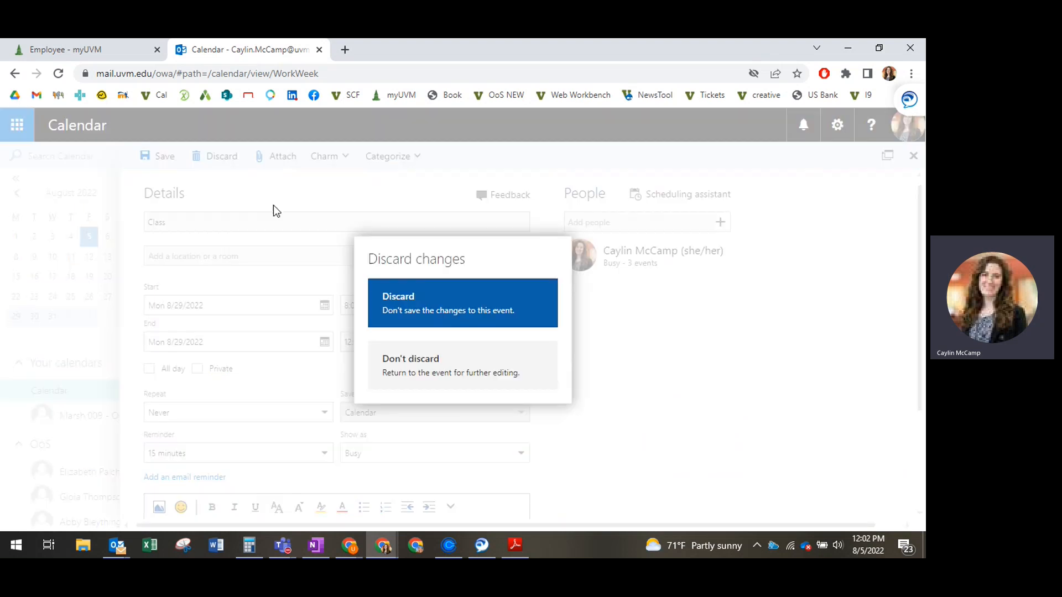
{"action": "left_click", "coordinate": [433, 313]}
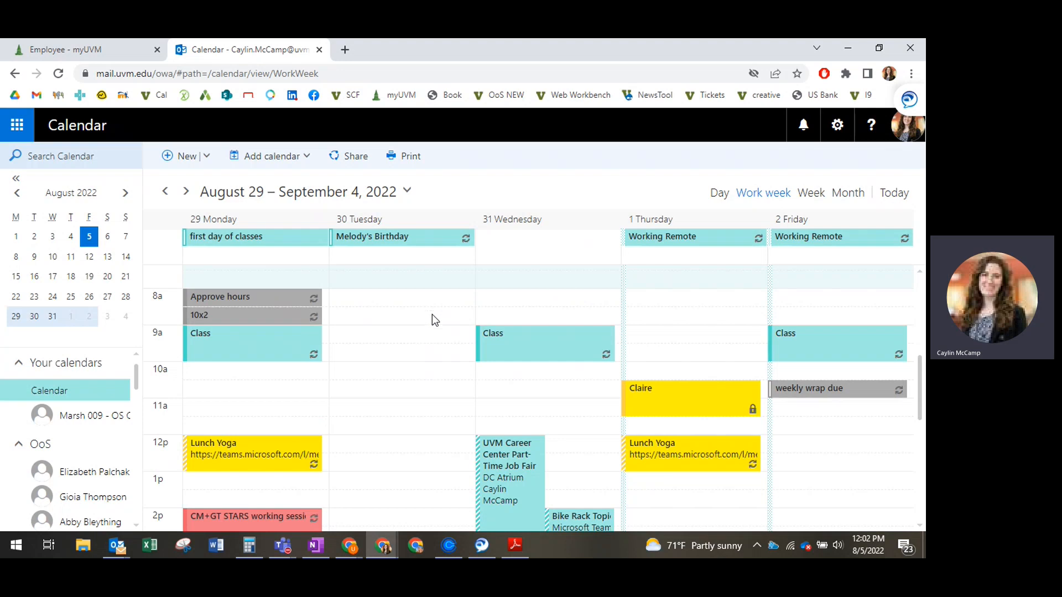